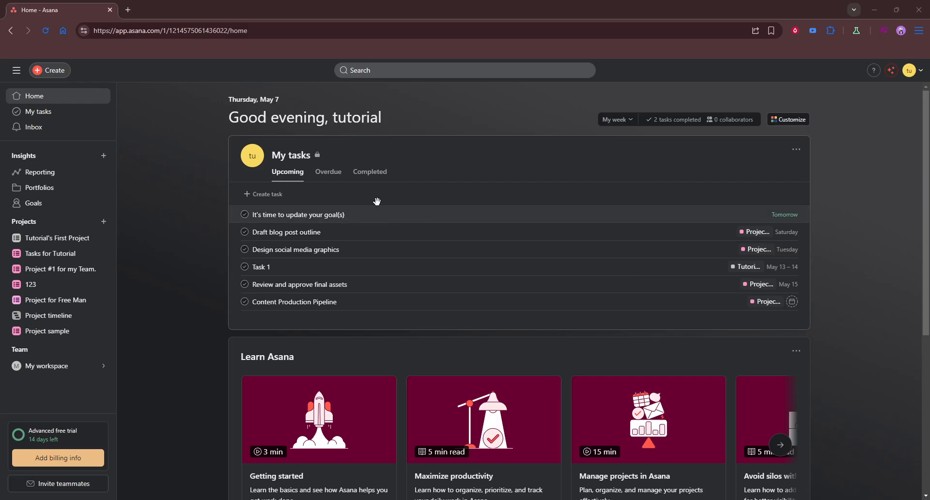
# Create a blank project named "Project For Managine Tutorials" with the Calendar view added to the recommended views.
pyautogui.click(54, 71)
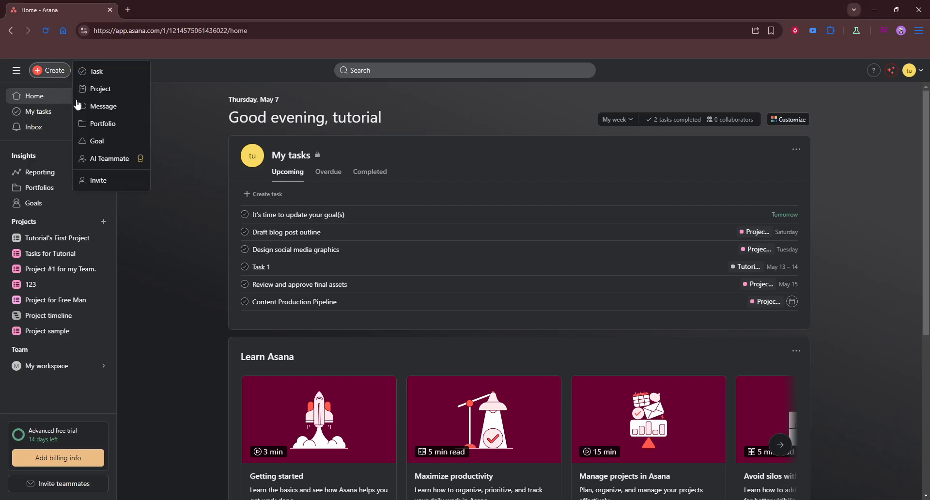
pyautogui.click(94, 90)
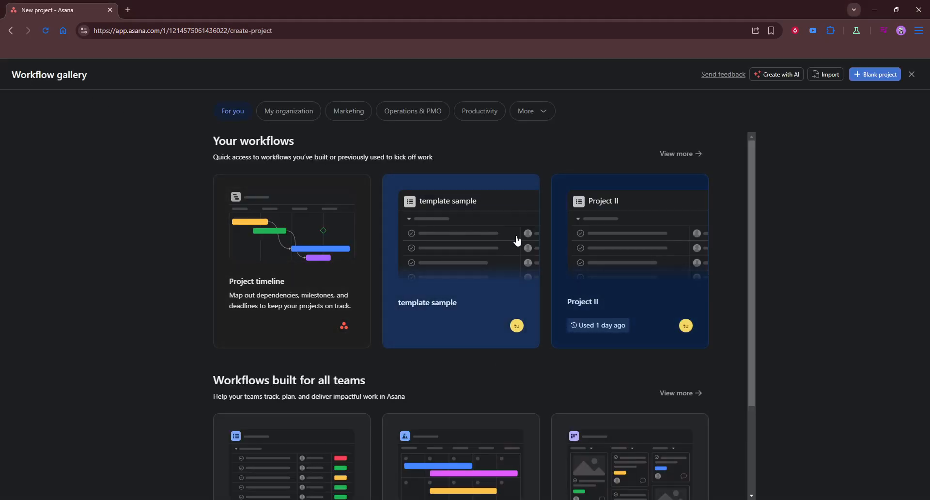
pyautogui.click(876, 78)
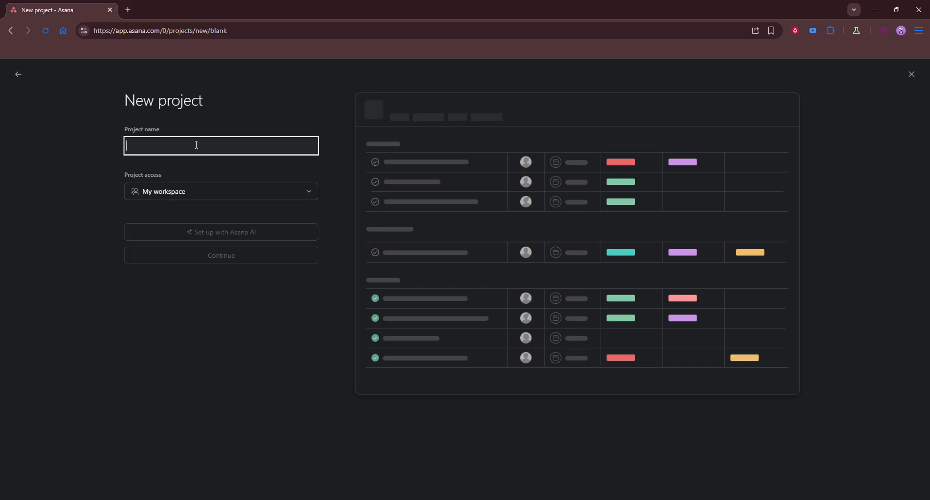
pyautogui.write('Project')
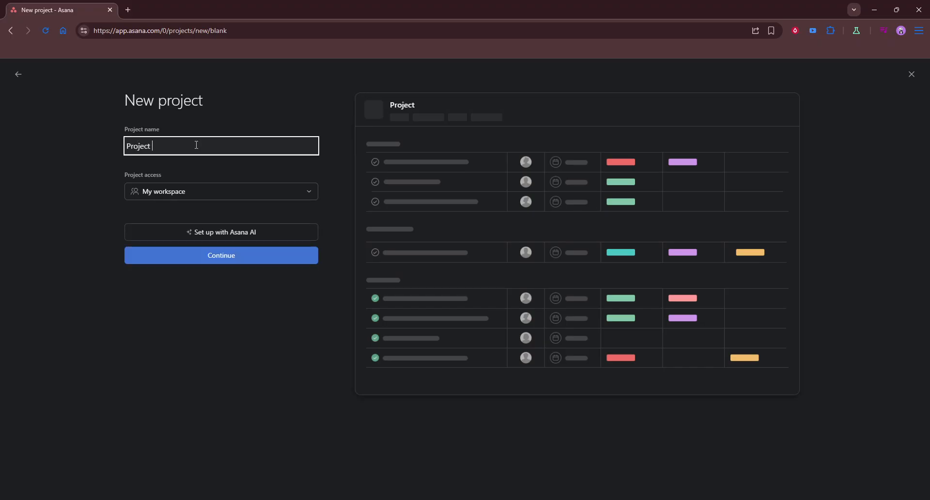
pyautogui.write(' For Managine Tut')
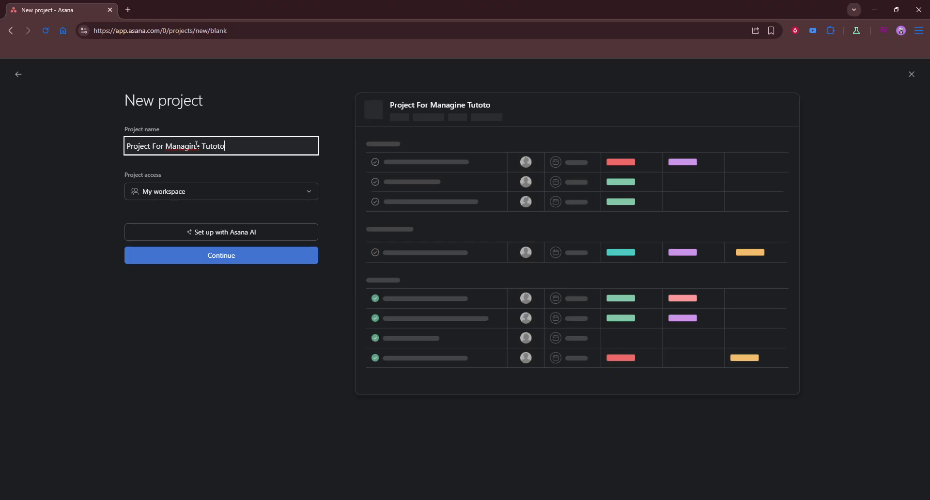
pyautogui.write('orials')
pyautogui.click(207, 259)
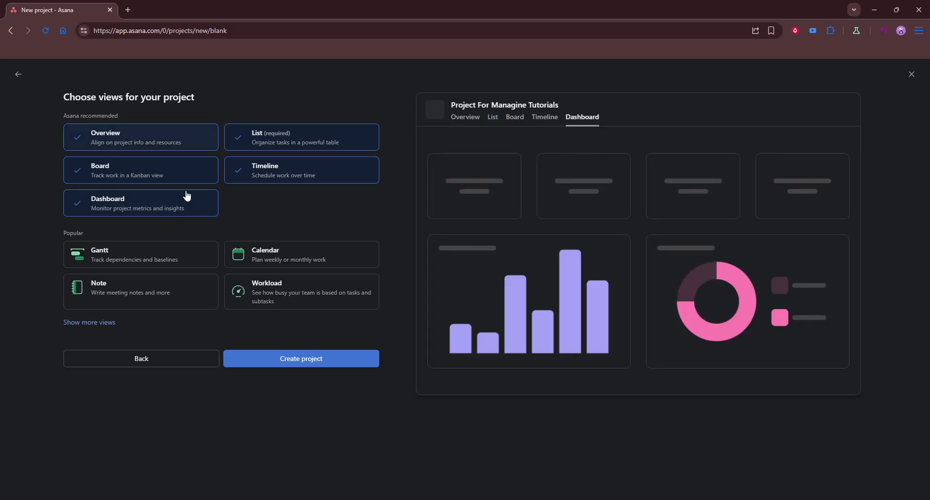
pyautogui.click(283, 262)
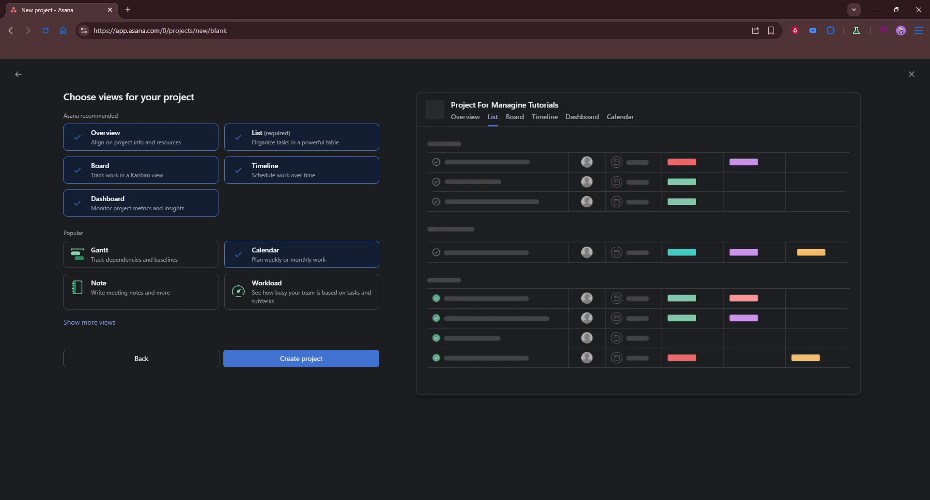
pyautogui.click(303, 357)
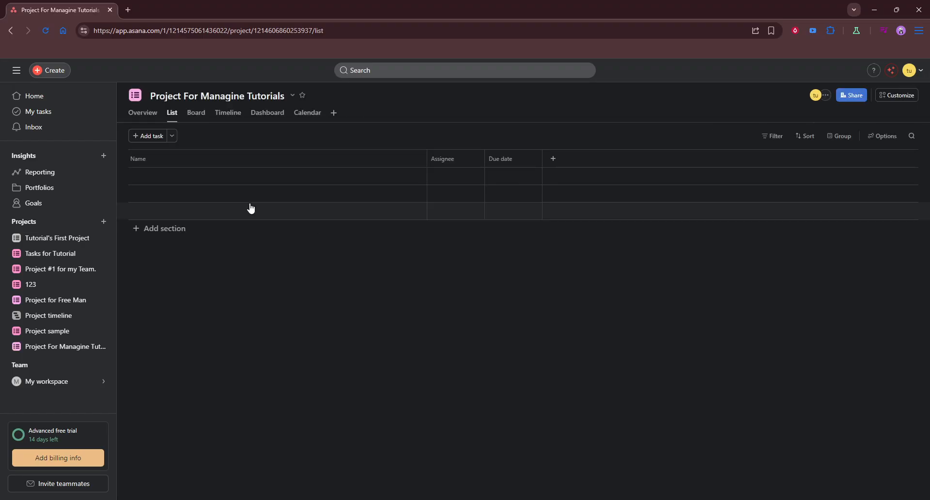
# Add two sections to the project list, named "Doing" and "Completed".
pyautogui.click(162, 231)
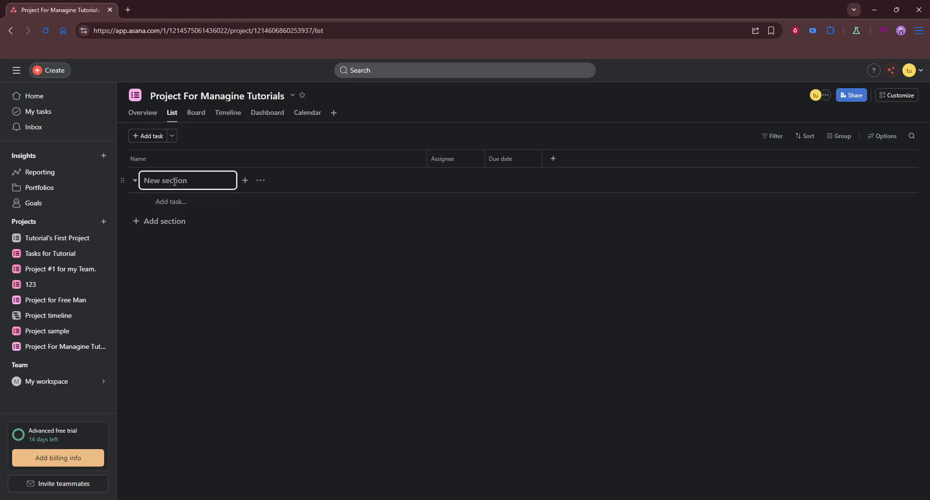
pyautogui.write('Doing')
pyautogui.press('Return')
pyautogui.click(183, 241)
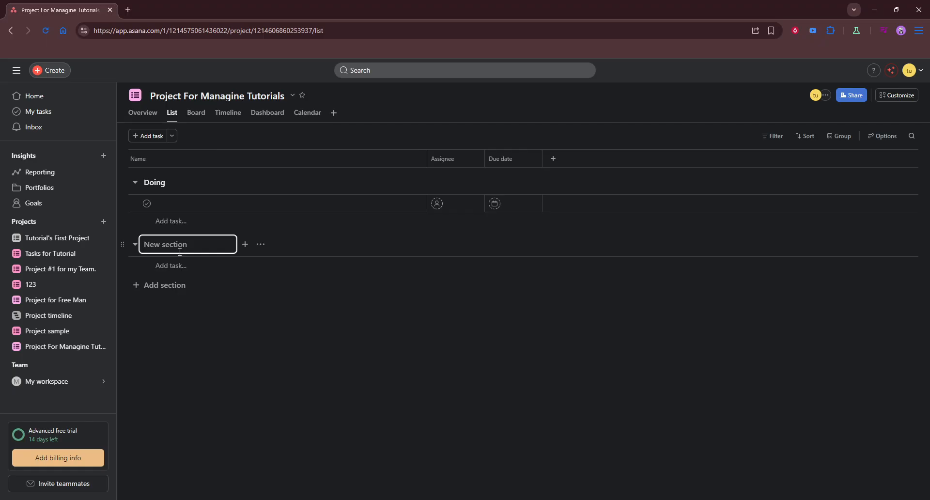
pyautogui.write('Completed')
pyautogui.press('Return')
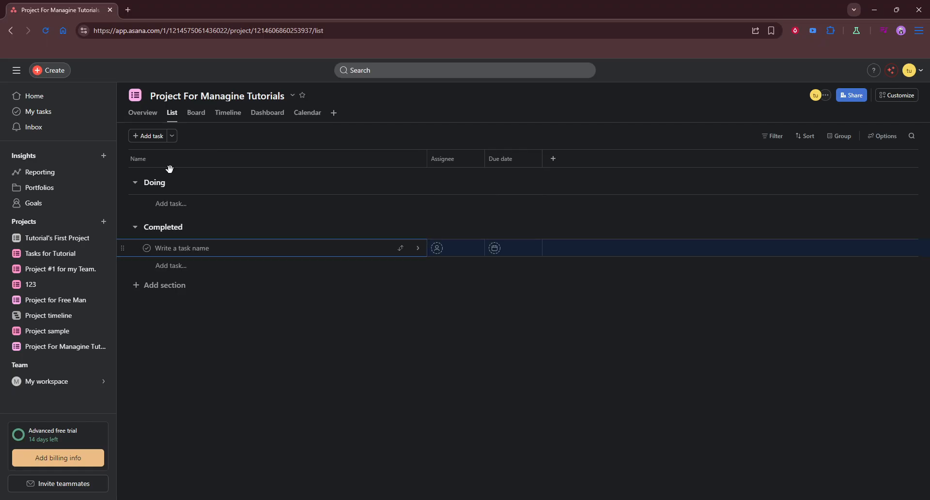
# Add a task named "Creating a new testament" to the Doing section.
pyautogui.click(184, 206)
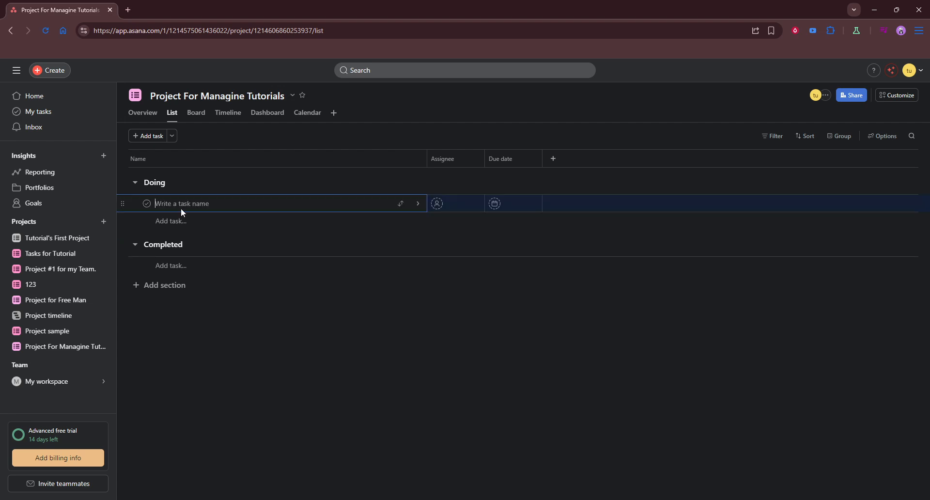
pyautogui.write('Creating a new')
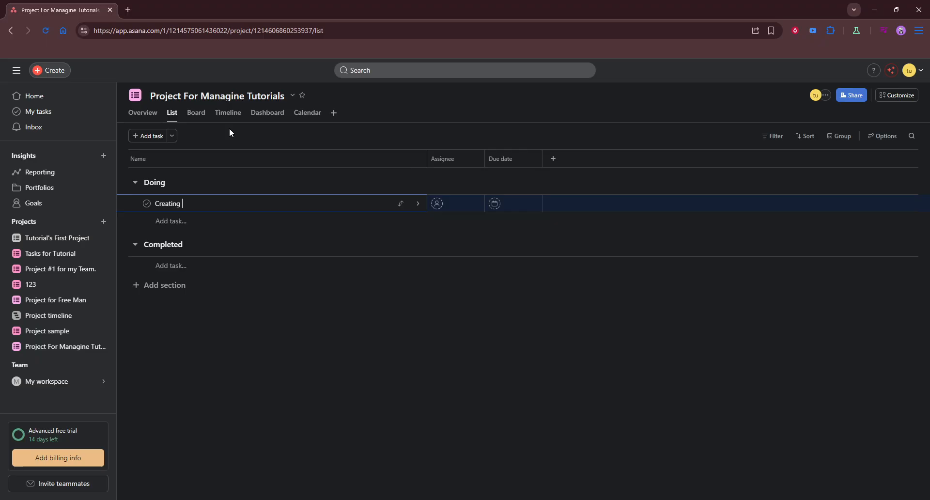
pyautogui.write(' testament')
pyautogui.press('Return')
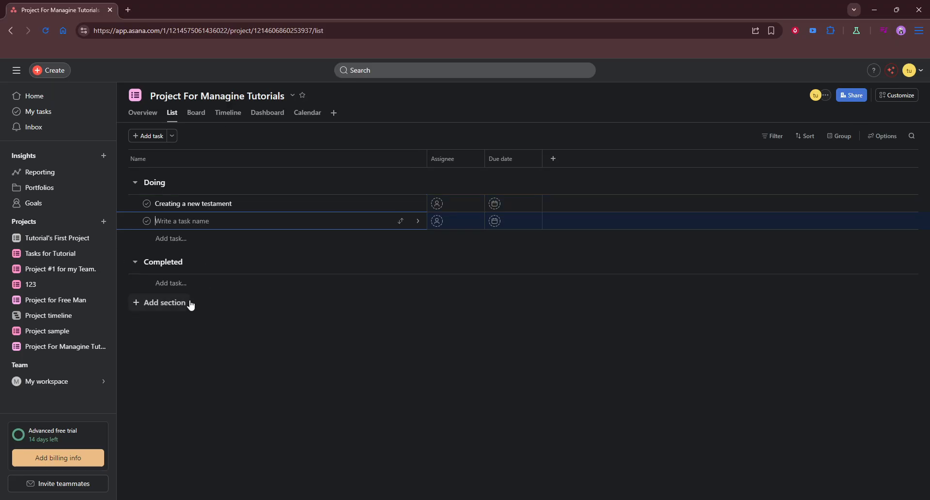
pyautogui.click(186, 286)
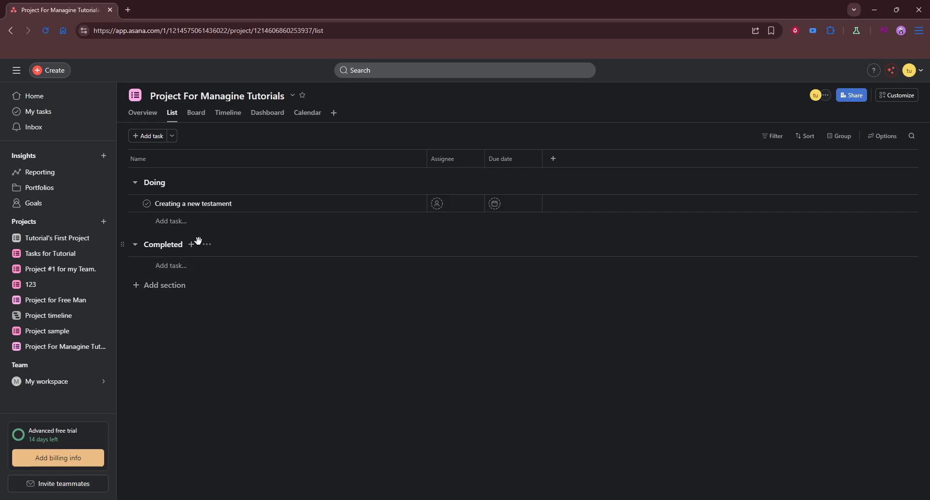
# Set the "Creating a new testament" task's due date to May 8, 2026.
pyautogui.click(496, 204)
pyautogui.click(495, 204)
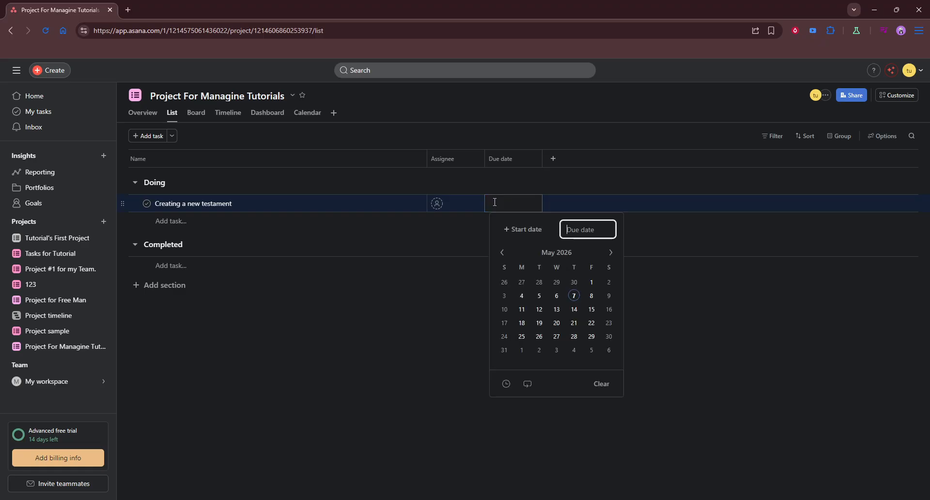
pyautogui.click(591, 296)
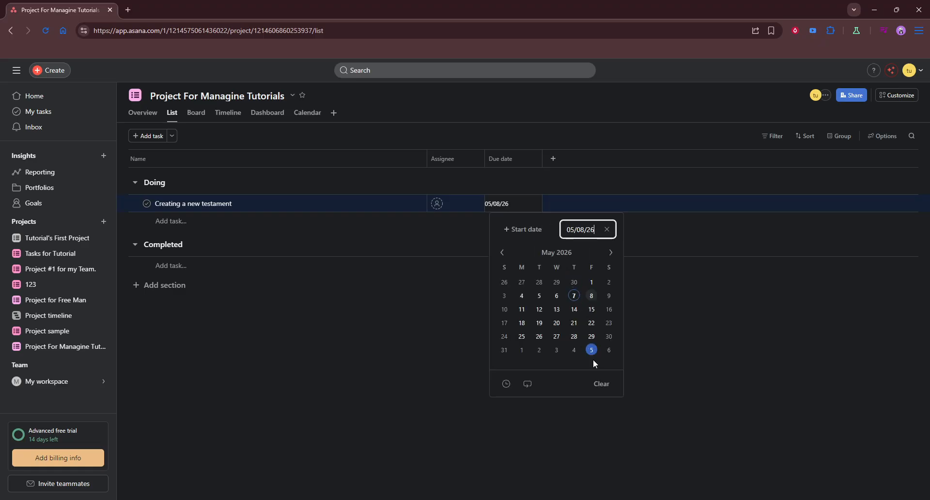
pyautogui.click(651, 293)
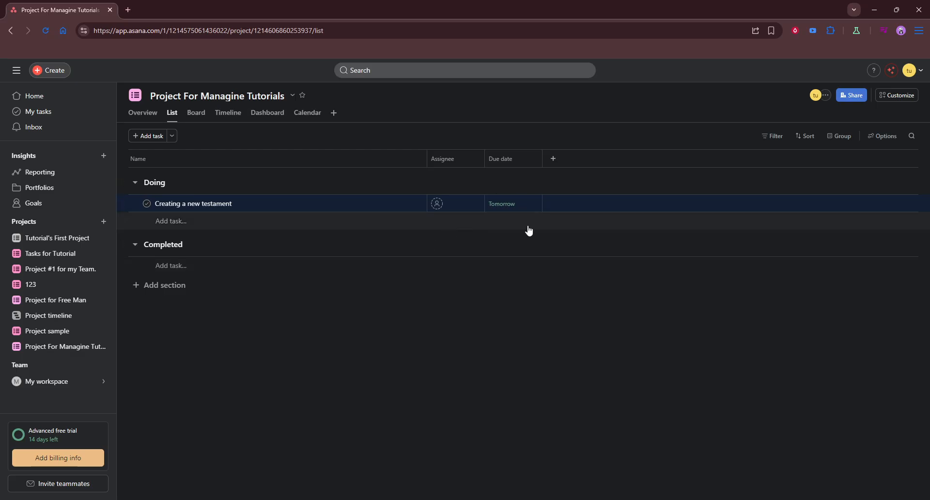
pyautogui.rightClick(550, 205)
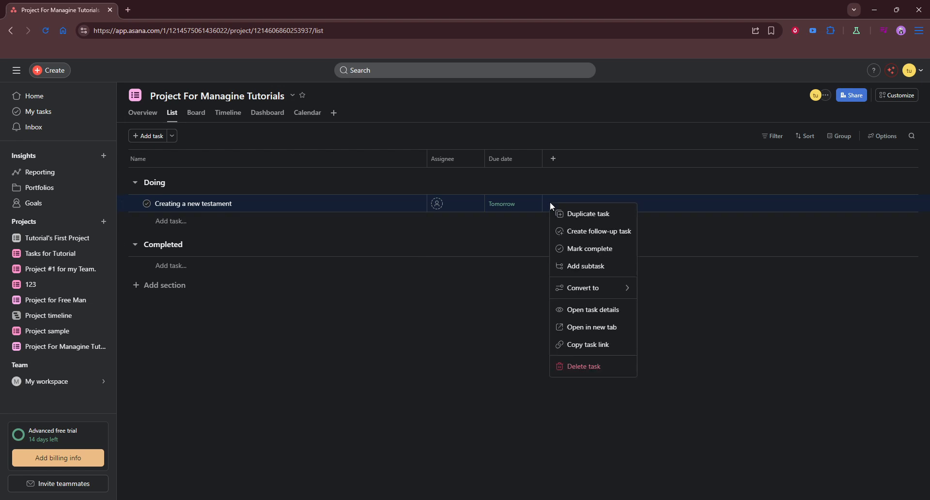
pyautogui.click(549, 161)
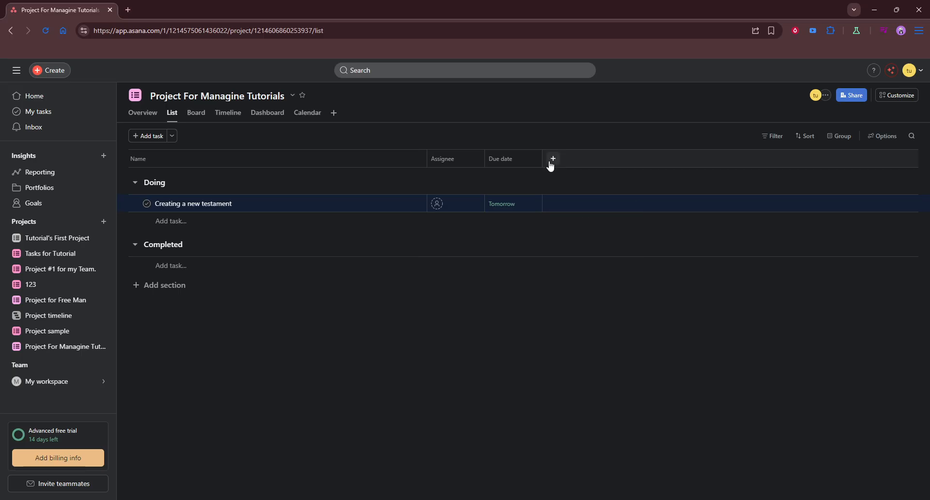
pyautogui.click(549, 160)
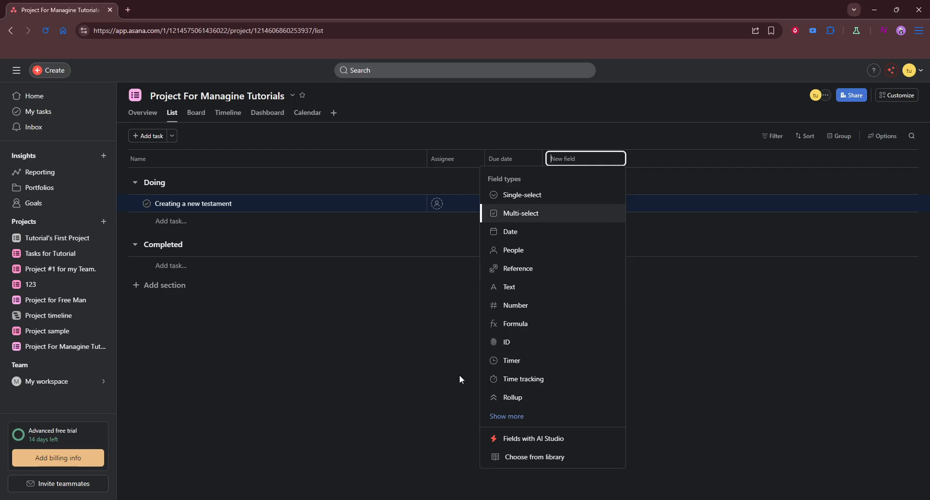
pyautogui.click(372, 394)
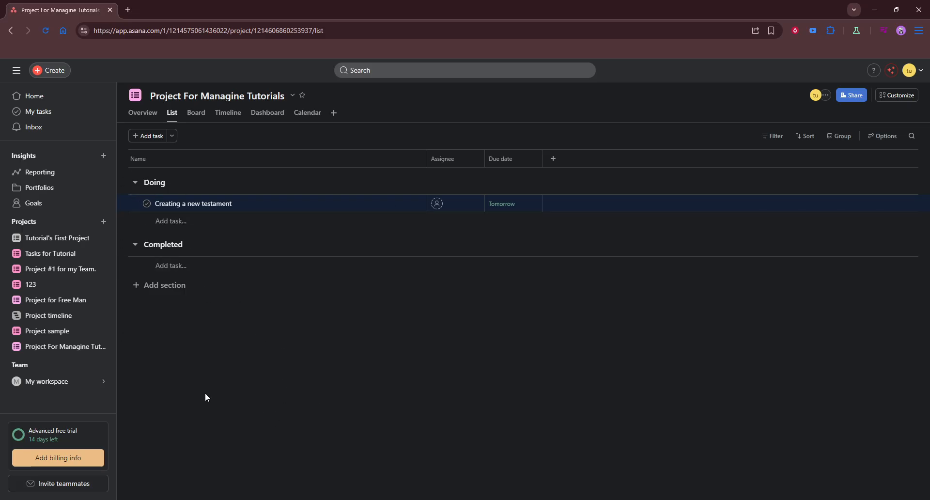
# Open Tutorial's First Project and reopen the completed Task 3, Task 2 and Task 1 as incomplete.
pyautogui.click(75, 250)
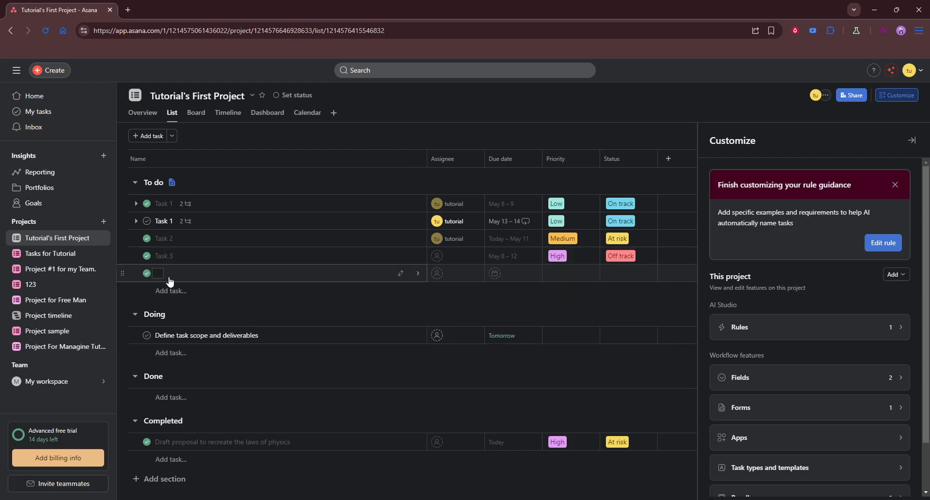
pyautogui.click(149, 275)
pyautogui.click(147, 257)
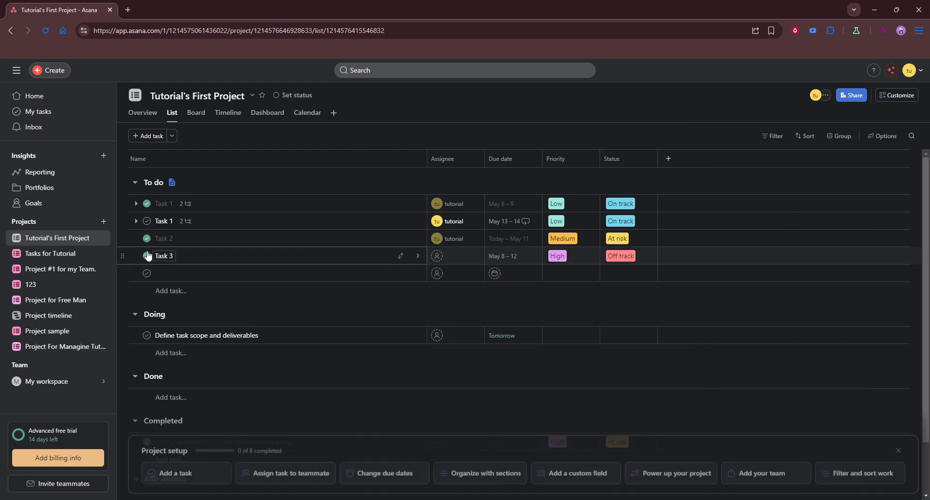
pyautogui.click(147, 239)
pyautogui.click(147, 204)
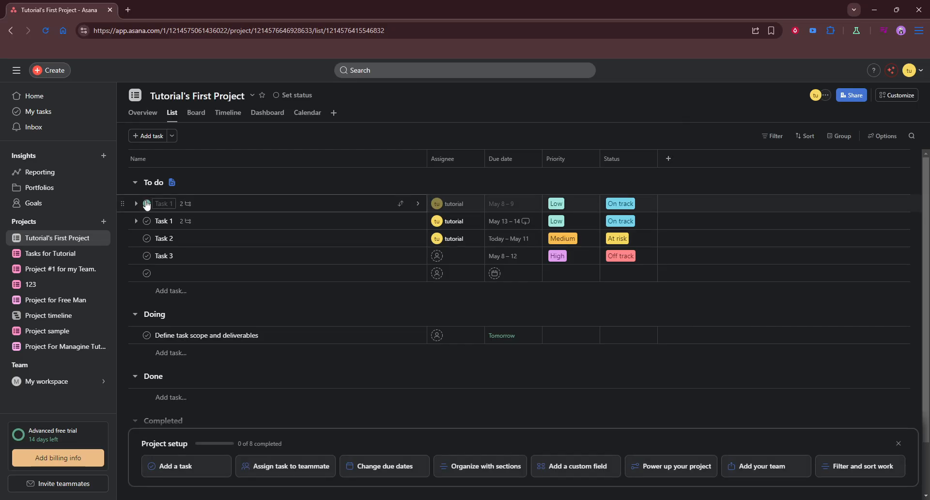
# Open the details of the completed task "Draft proposal to recreate the laws of physics", then close the panel.
pyautogui.scroll(-2, 324, 361)
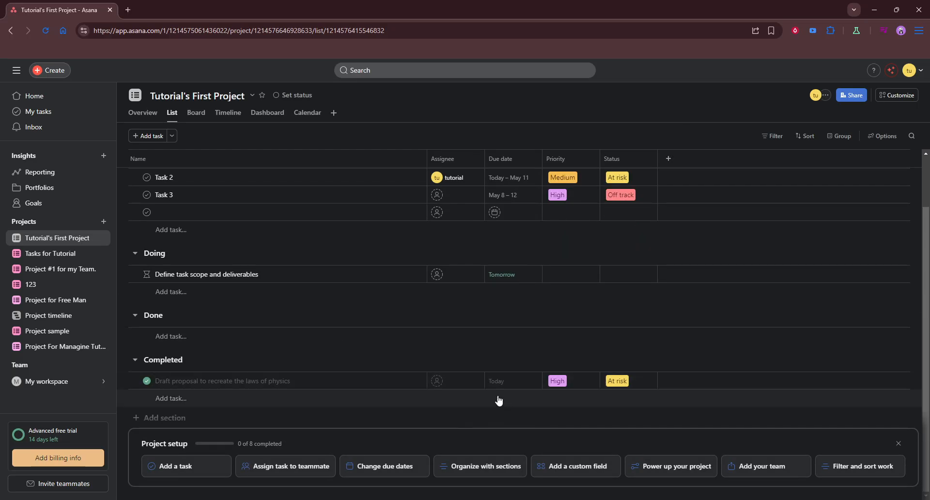
pyautogui.scroll(2, 552, 388)
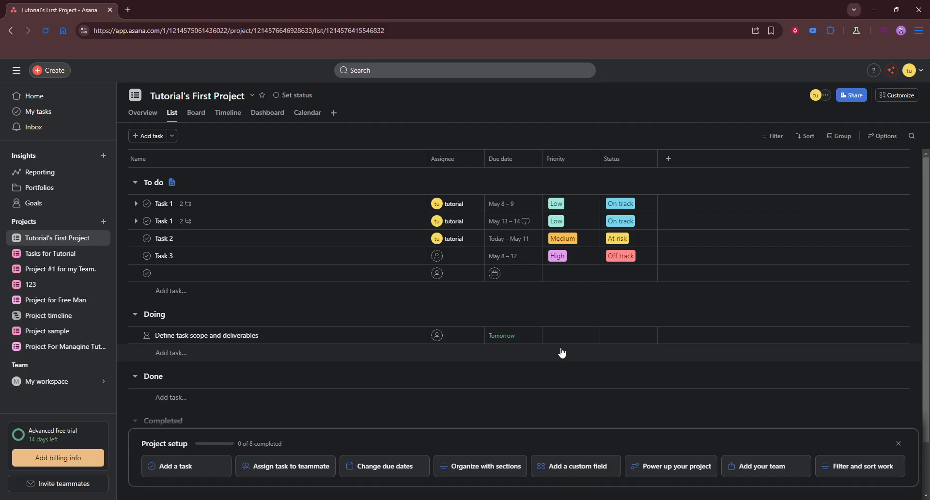
pyautogui.scroll(-3, 410, 233)
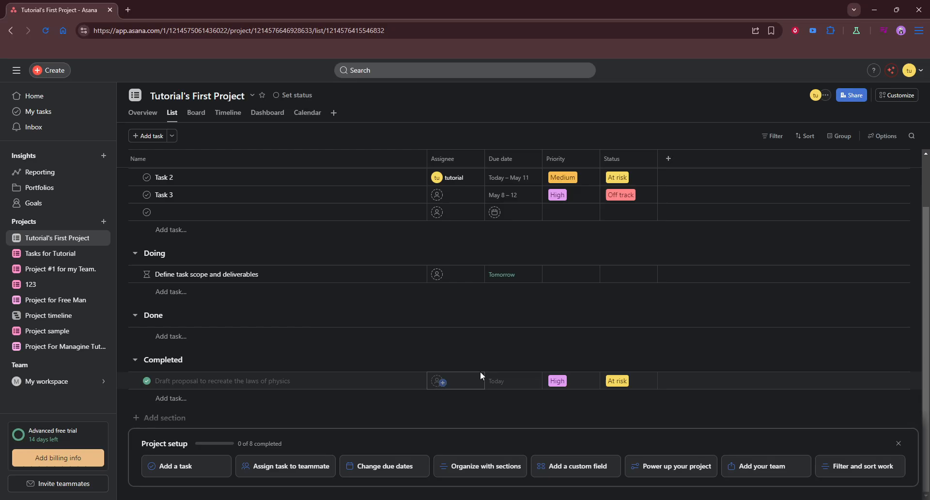
pyautogui.click(353, 383)
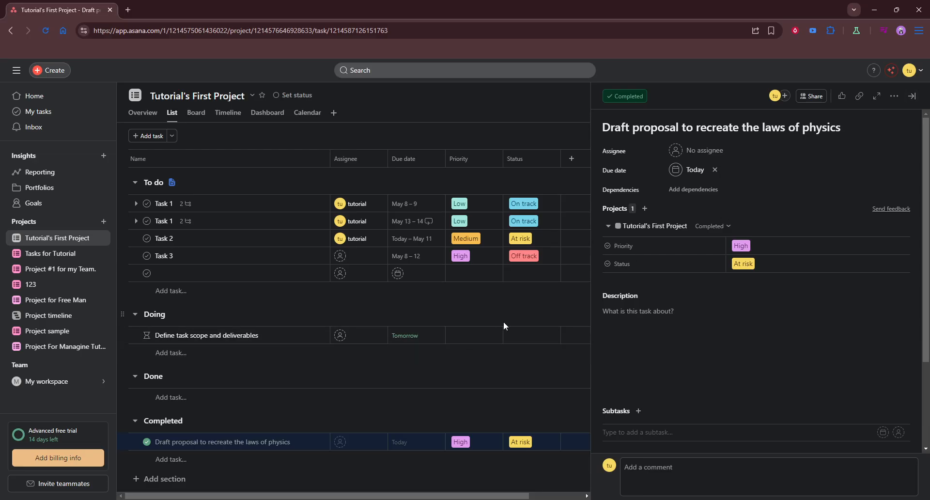
pyautogui.click(913, 96)
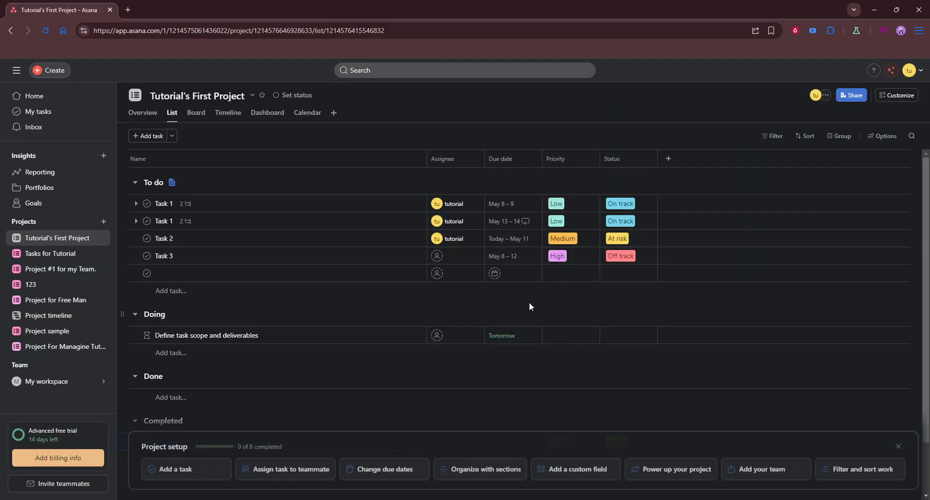